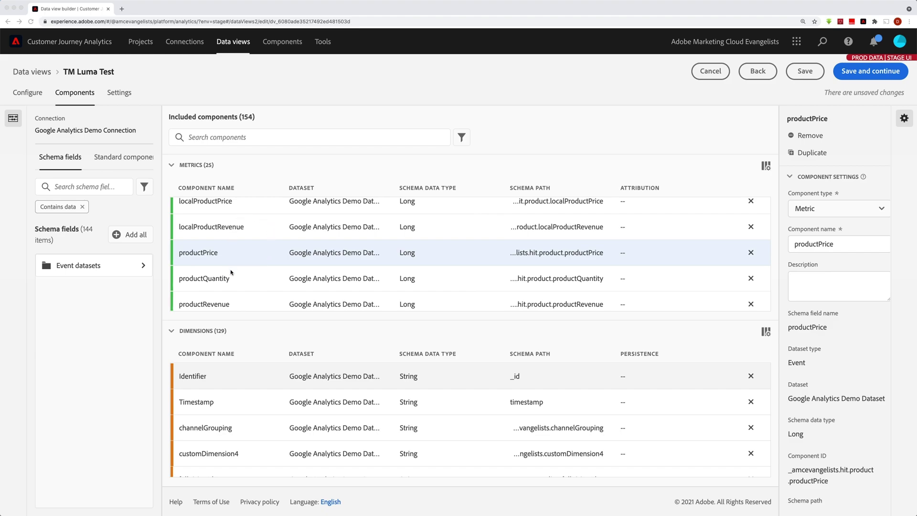
scroll(223, 302, "down", 1)
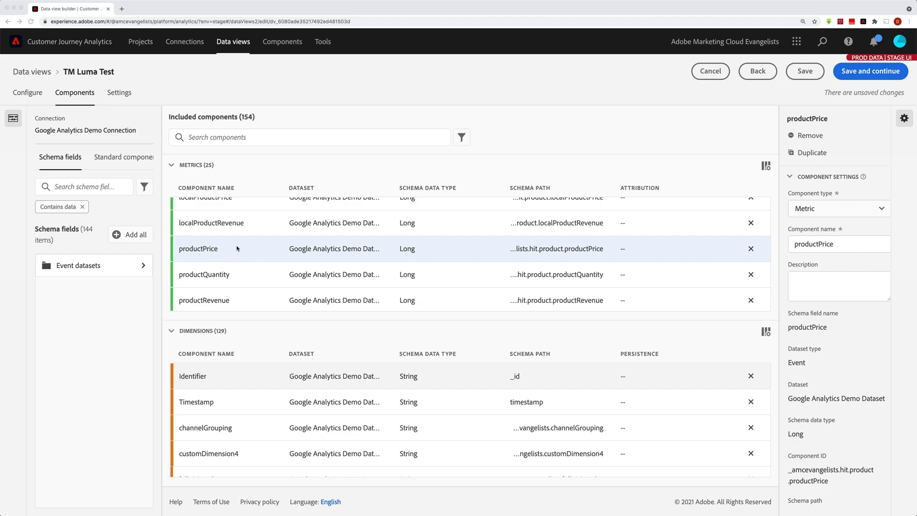
Duplicate the productPrice metric, creating productPrice (2)
left_click(806, 153)
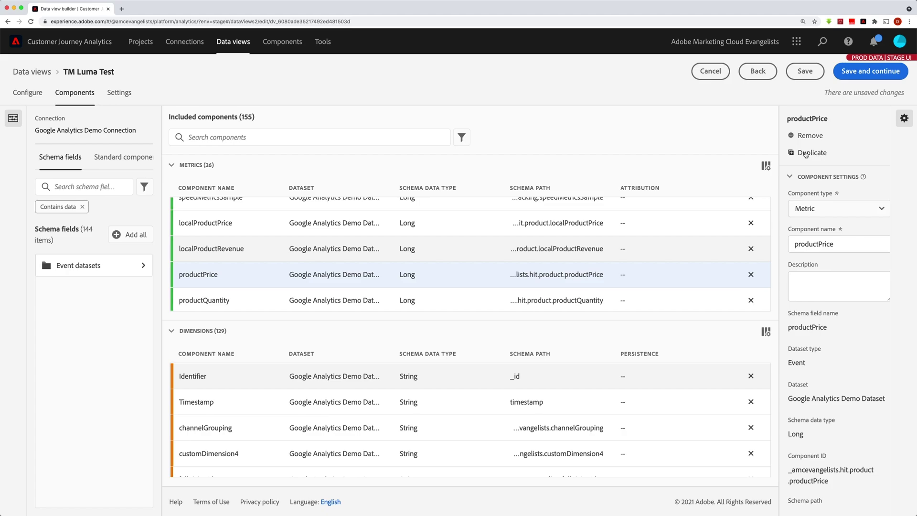
scroll(328, 260, "up", 3)
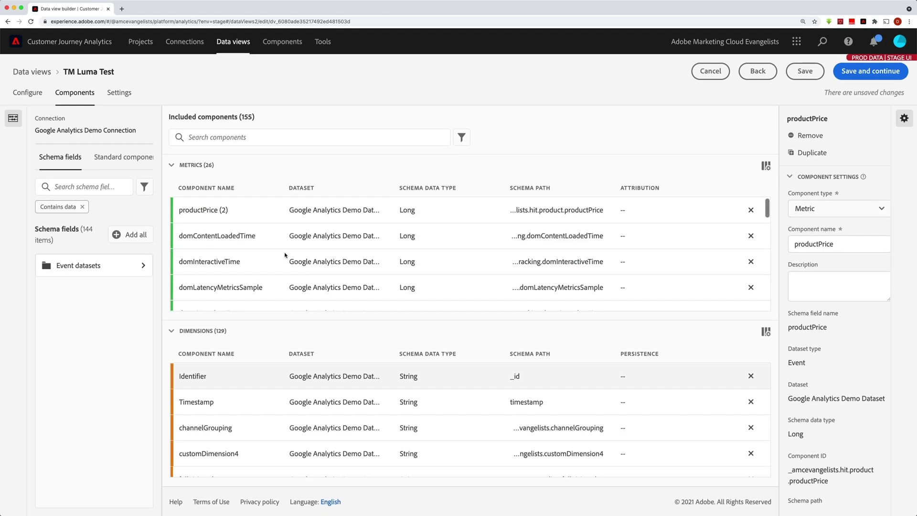
Rename the productPrice (2) copy to 'Product Price Groups' in its Component name field
left_click(246, 214)
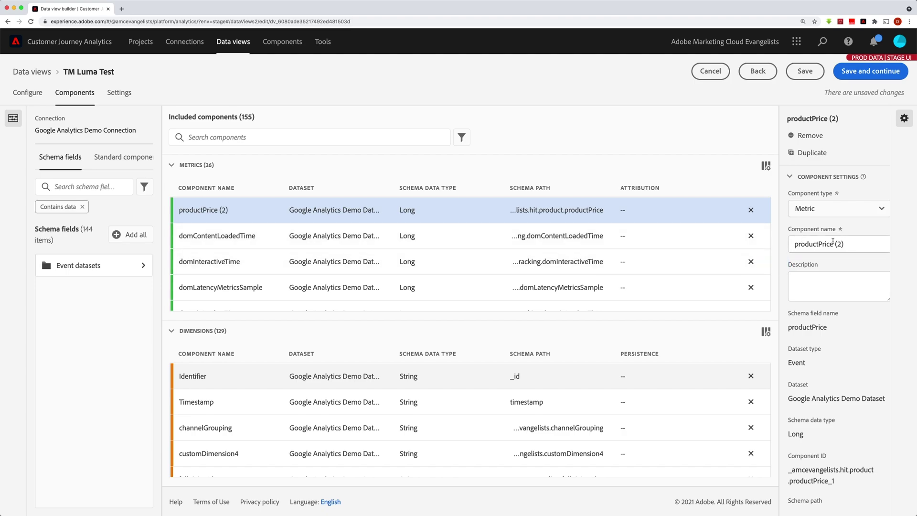
left_click(849, 243)
key("BackSpace")
key("BackSpace")
key("BackSpace")
key("BackSpace")
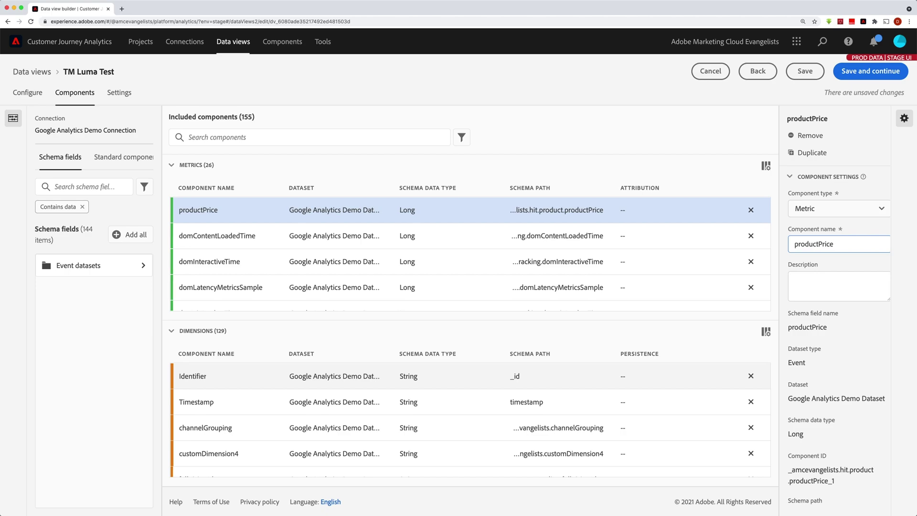
type("Groups")
left_click(795, 245)
key("Delete")
type("P")
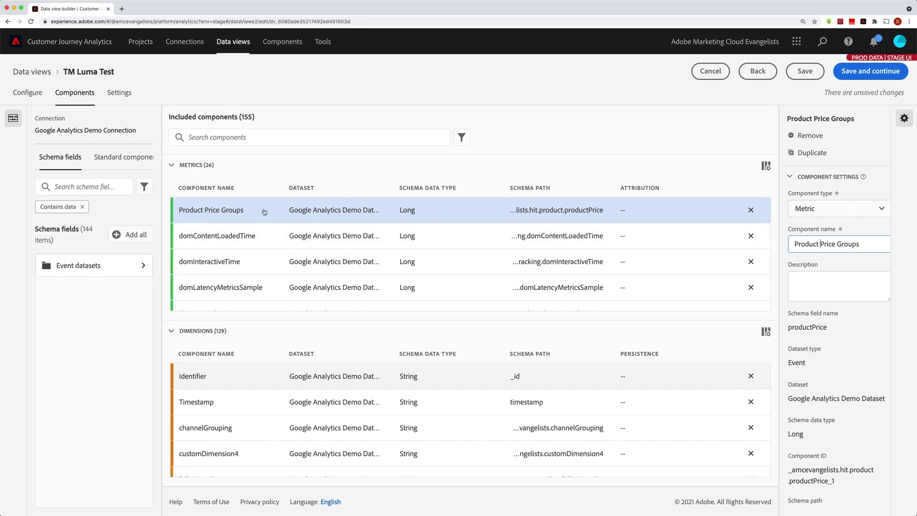
Set the Product Price Groups component type to Dimension
left_click(825, 210)
left_click(815, 232)
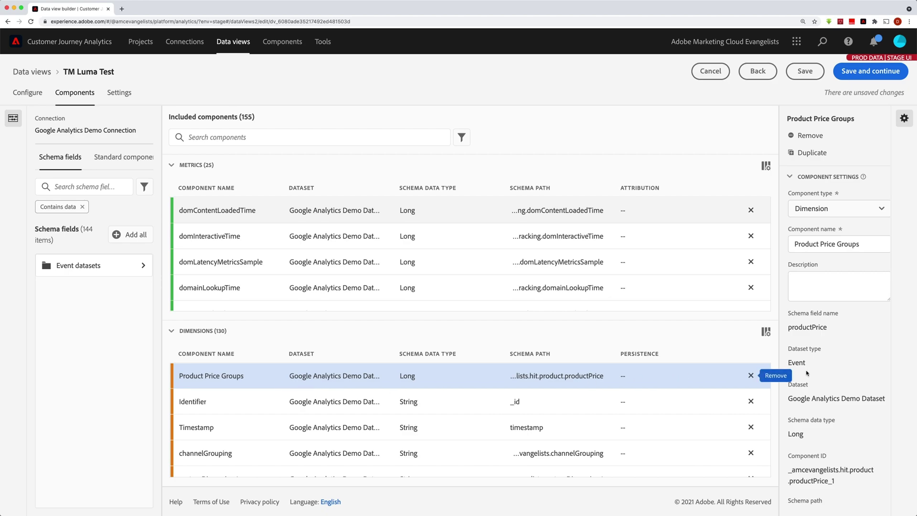
scroll(806, 371, "down", 3)
scroll(806, 371, "down", 2)
scroll(807, 371, "down", 2)
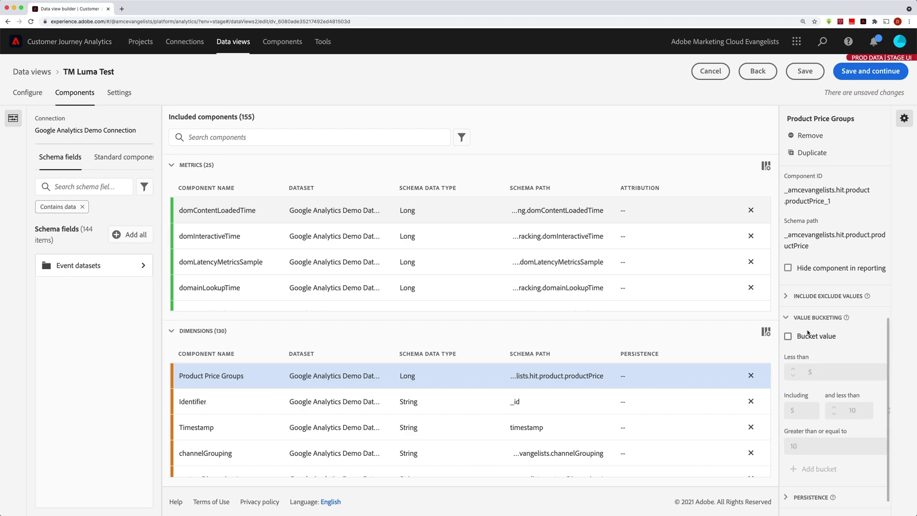
Tick Bucket value under Value Bucketing for Product Price Groups
left_click(787, 319)
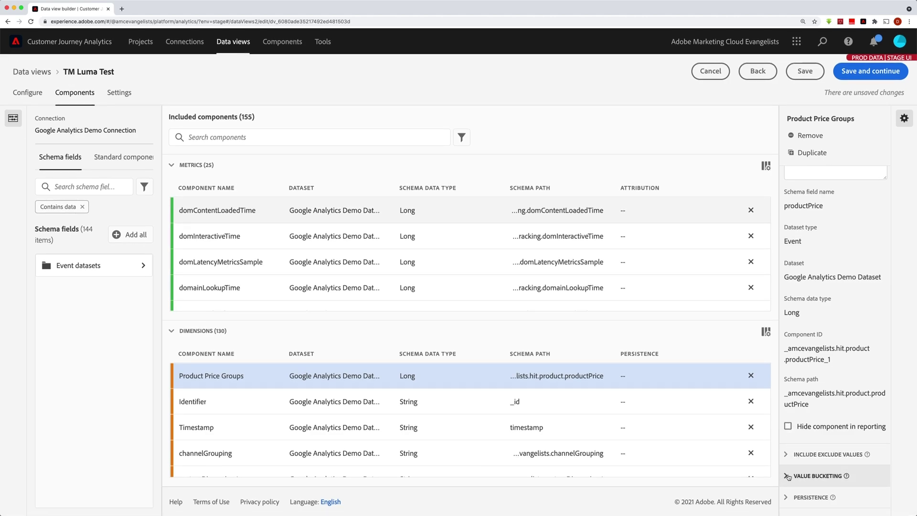
left_click(799, 476)
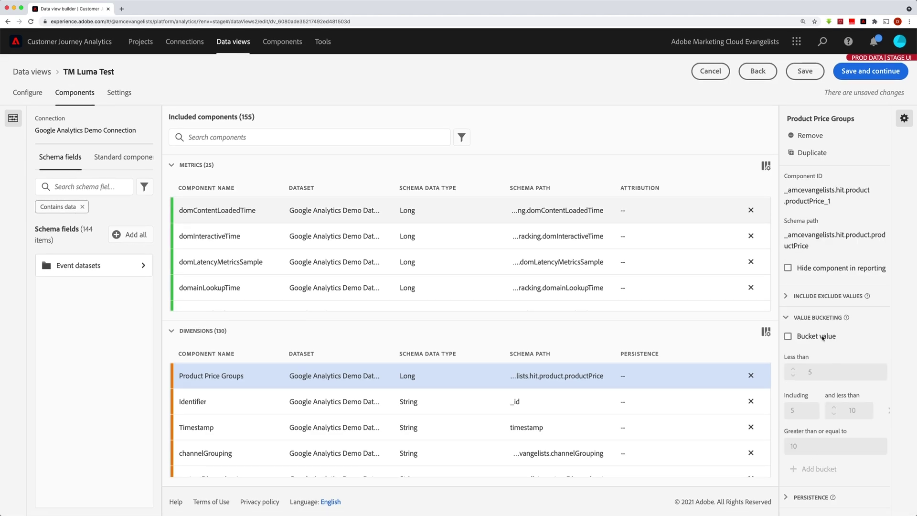
left_click(788, 336)
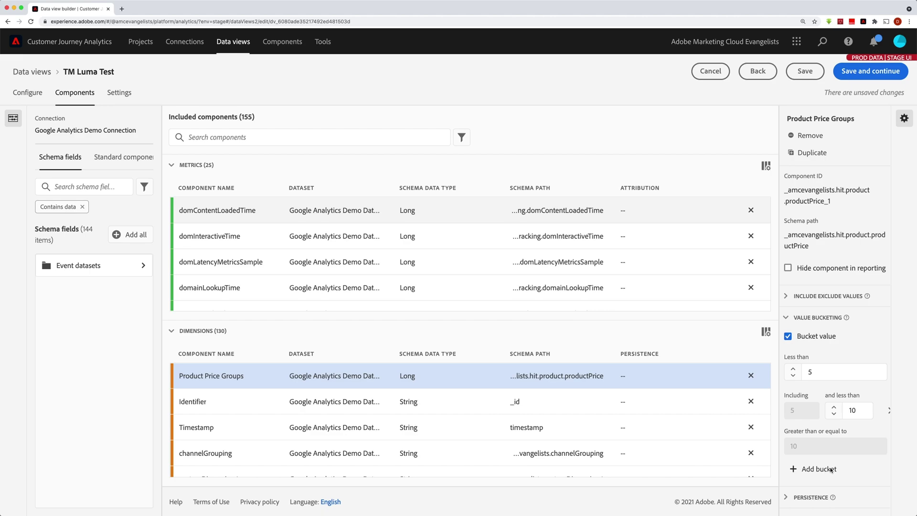
scroll(812, 419, "up", 1)
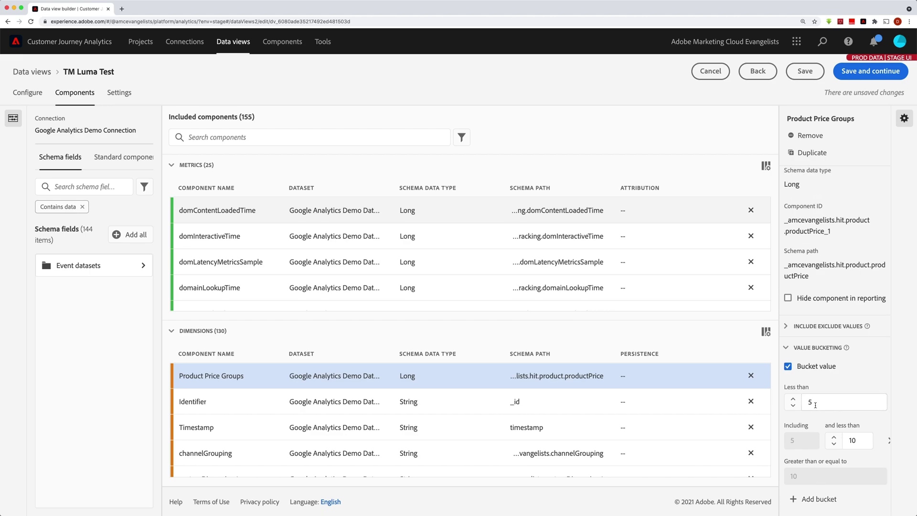
scroll(838, 434, "right", 2)
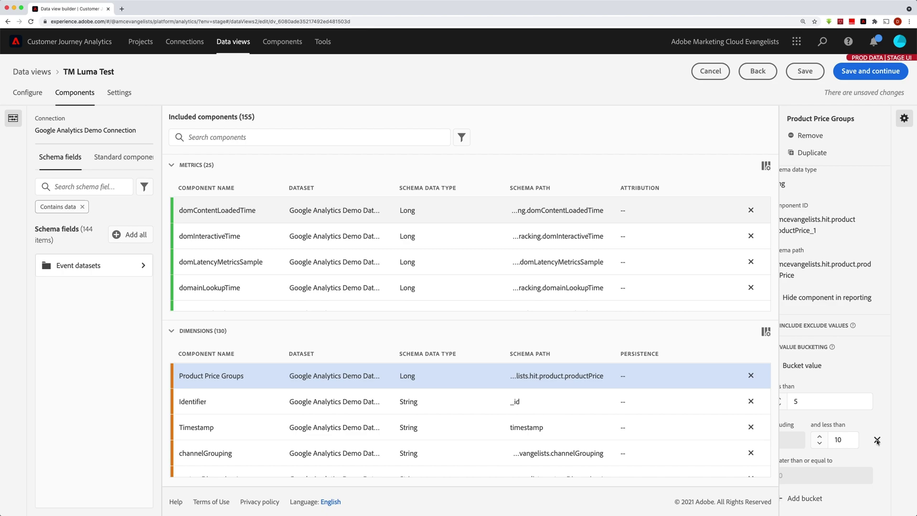
Delete the default 5-to-less-than-10 bucket row
left_click(877, 440)
scroll(832, 425, "left", 2)
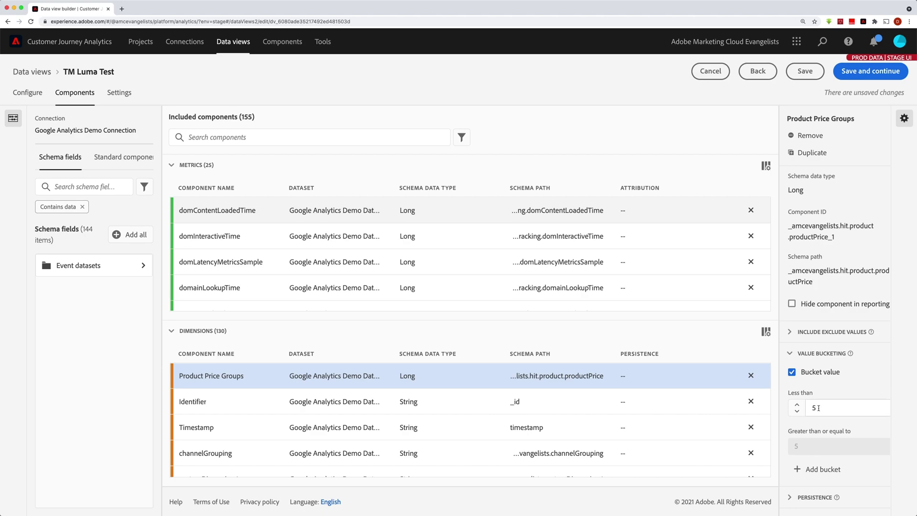
Set bucket upper limits to 50, 100 and 150, adding two new bucket rows
left_click(824, 411)
type("0")
left_click(816, 469)
type("55")
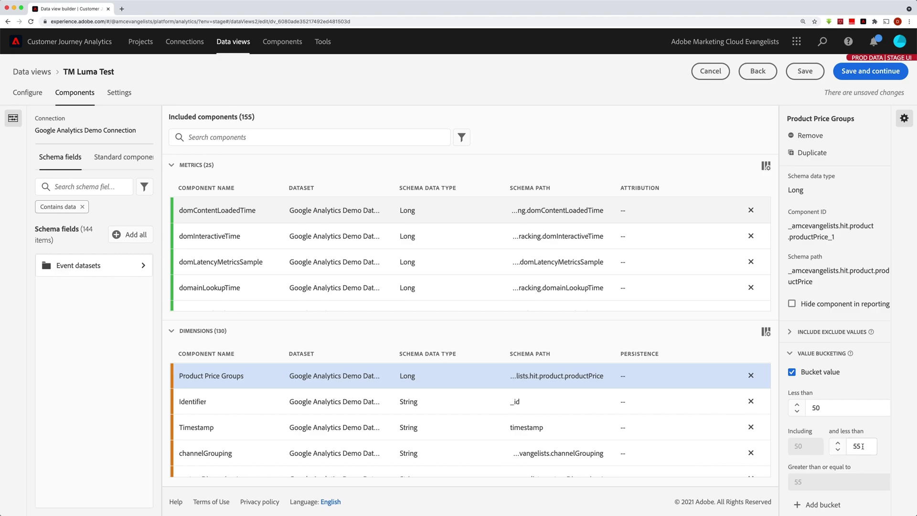
left_click(855, 446)
double_click(853, 446)
type("1")
type("00")
scroll(855, 466, "down", 1)
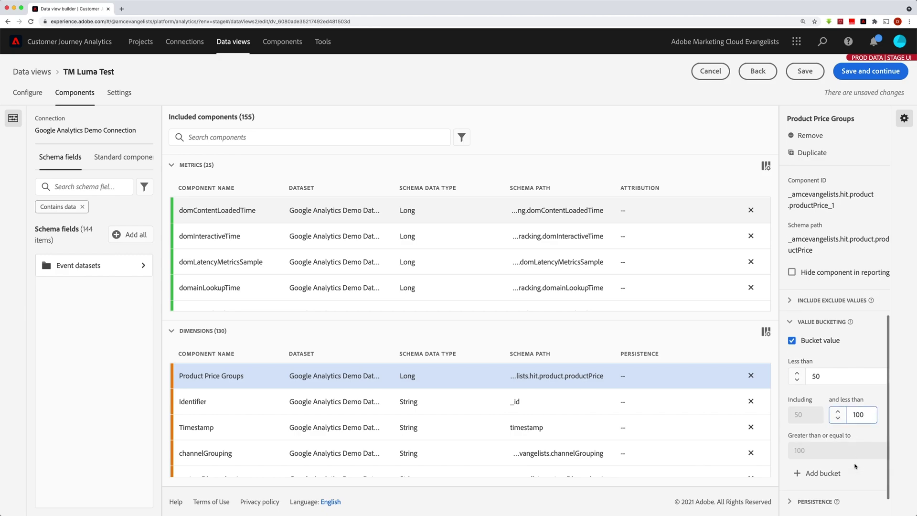
left_click(812, 471)
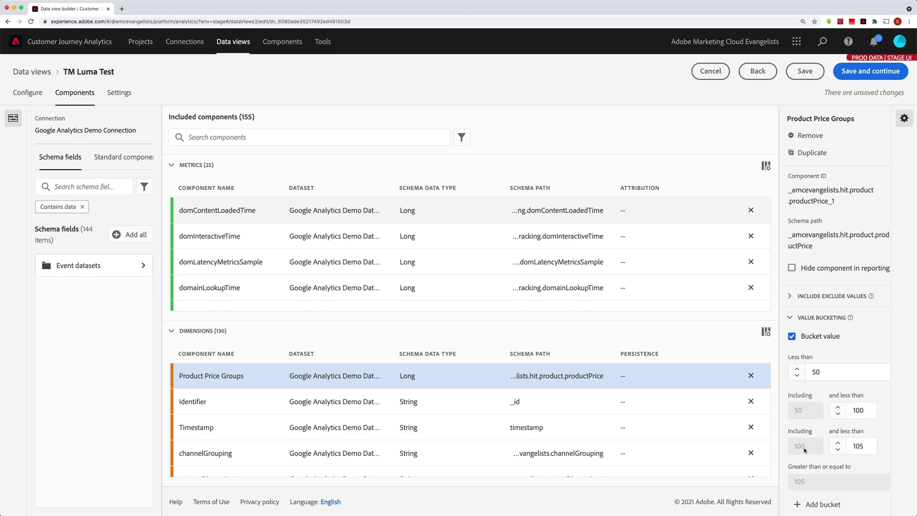
left_click_drag(861, 446, 846, 447)
type("150")
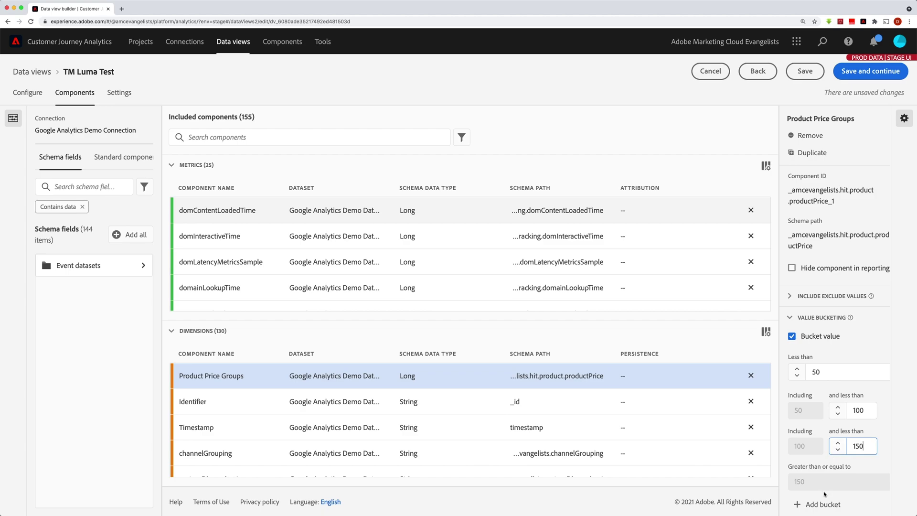